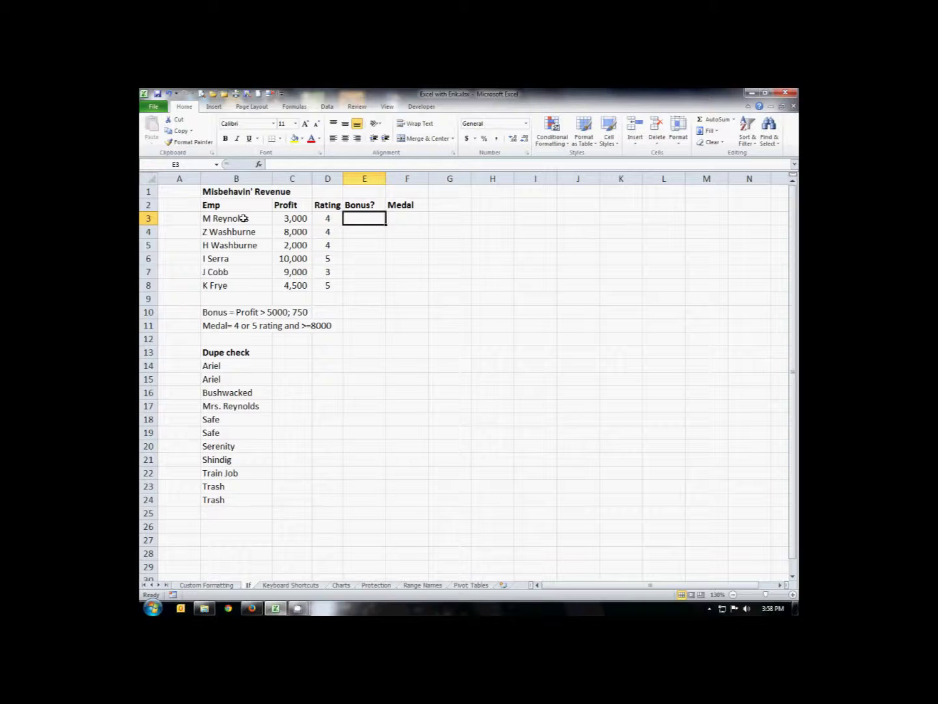
Step: Review the names, profits, ratings and the row-10 bonus rule note, then select E3
left_click_drag(247, 218, 247, 289)
left_click_drag(297, 222, 303, 286)
left_click_drag(328, 219, 329, 286)
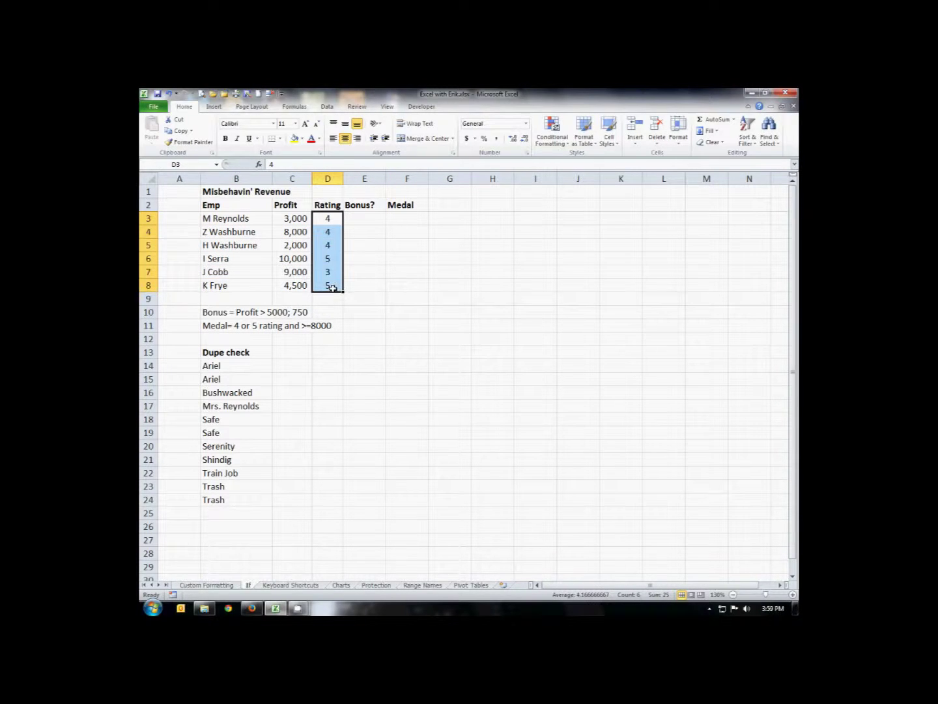
left_click(369, 214)
left_click_drag(216, 312, 316, 312)
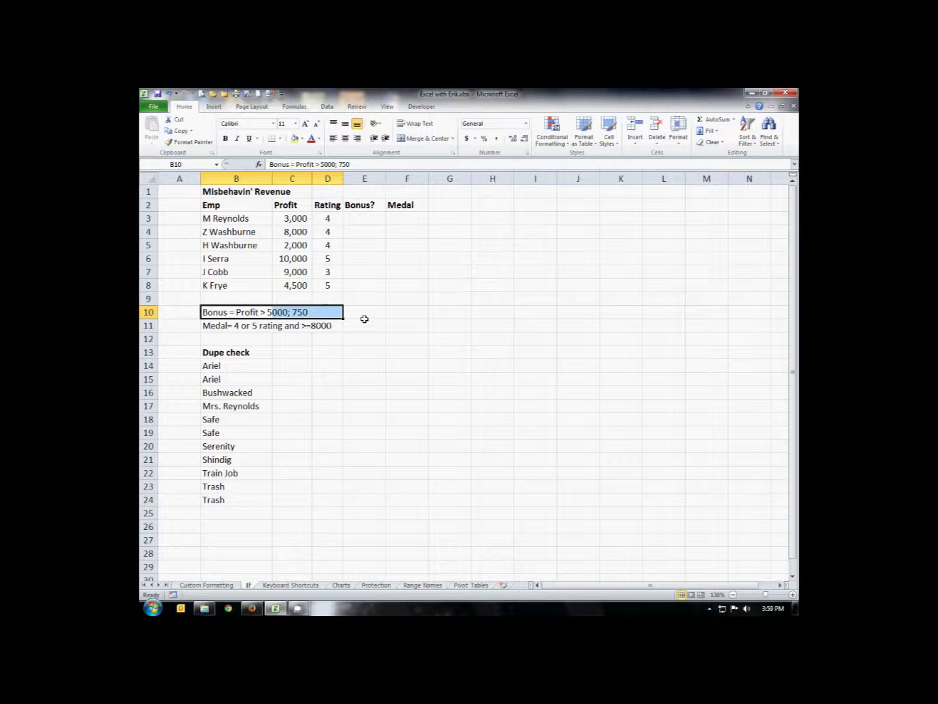
left_click(365, 220)
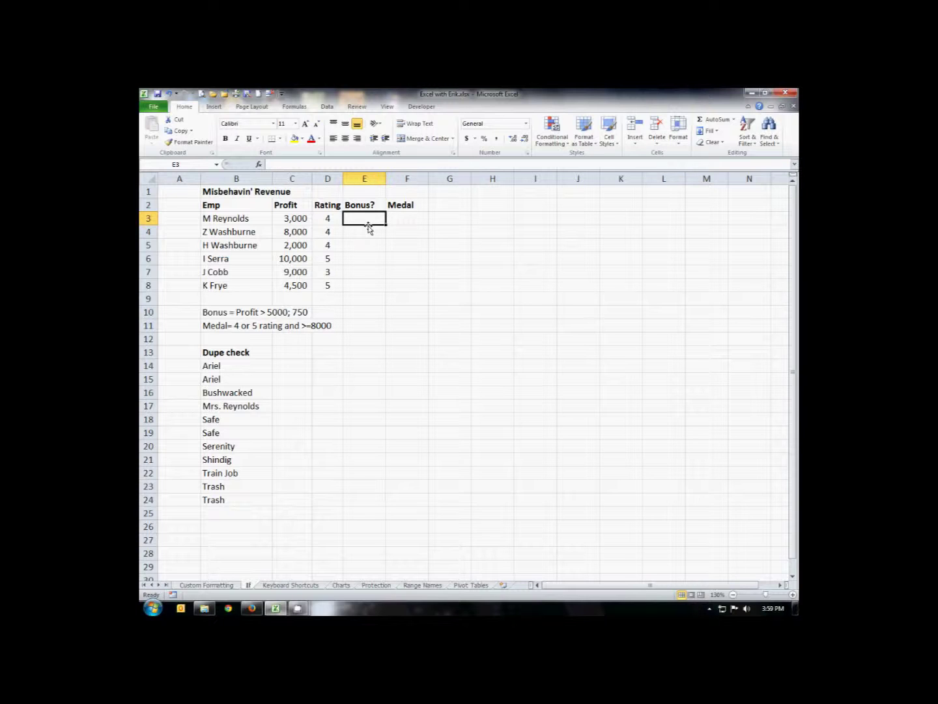
Step: Enter =IF(C3>5000,750,"") in E3, fixing a typo before committing
type("=if(")
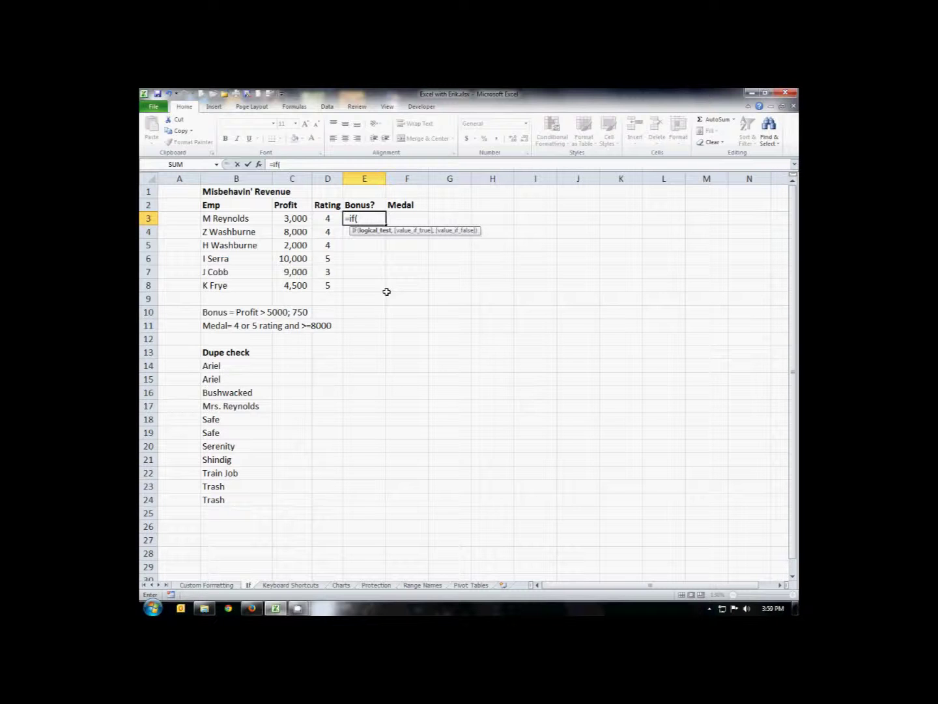
left_click(293, 219)
type(">5000")
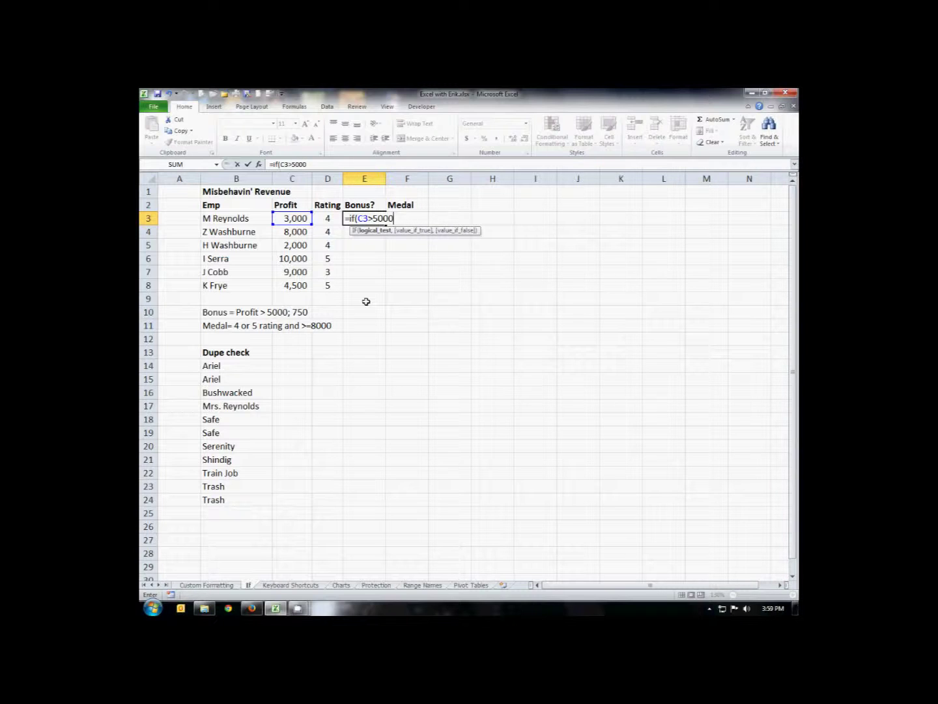
type(",")
type("750")
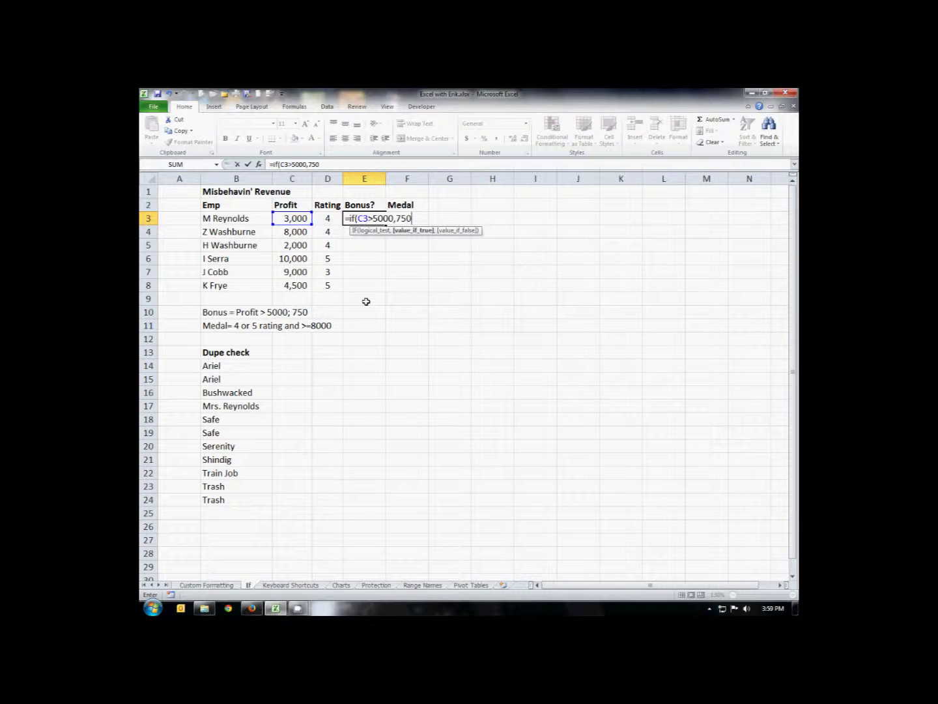
type(",")
type("0)")
key("BackSpace")
key("BackSpace")
type("\"\"")
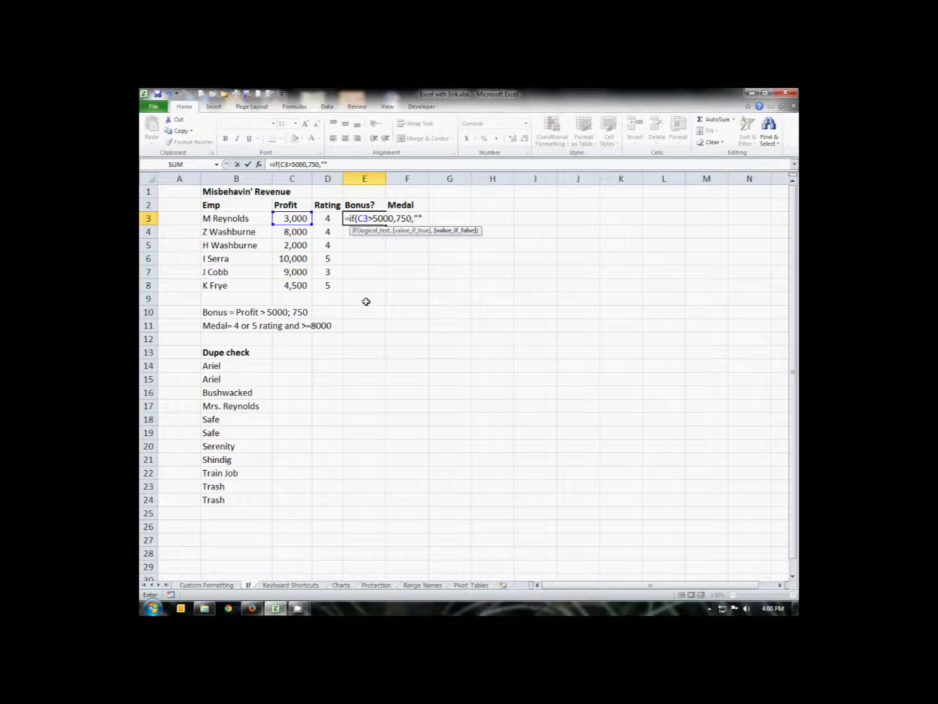
type(")")
key("Return")
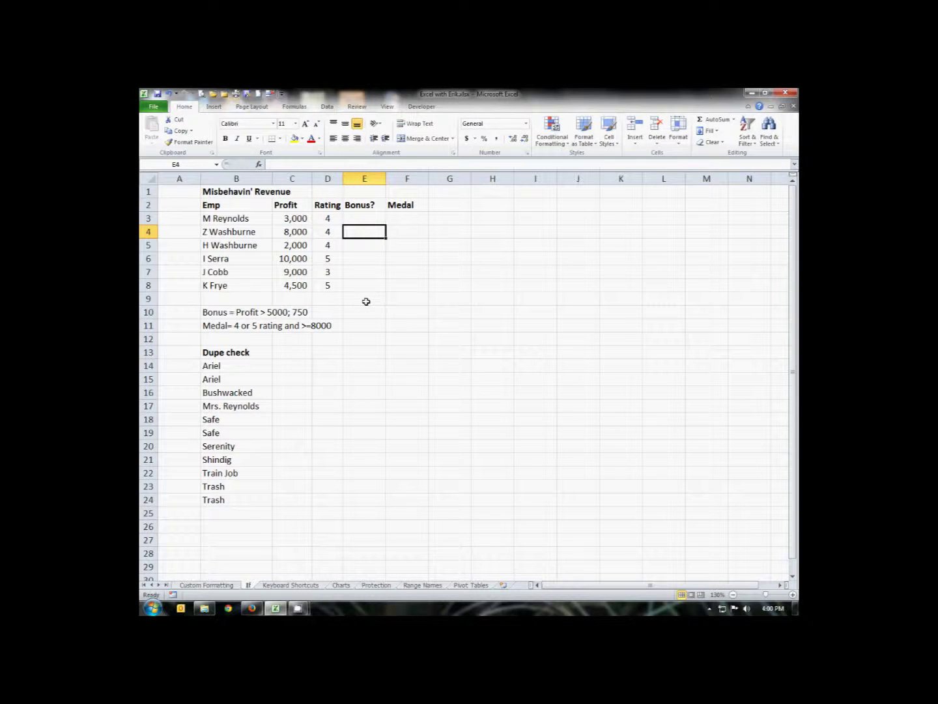
Step: Copy the E3 bonus formula down through E8 with Ctrl+D
key("Up")
key("Left")
key("Left")
key("Left")
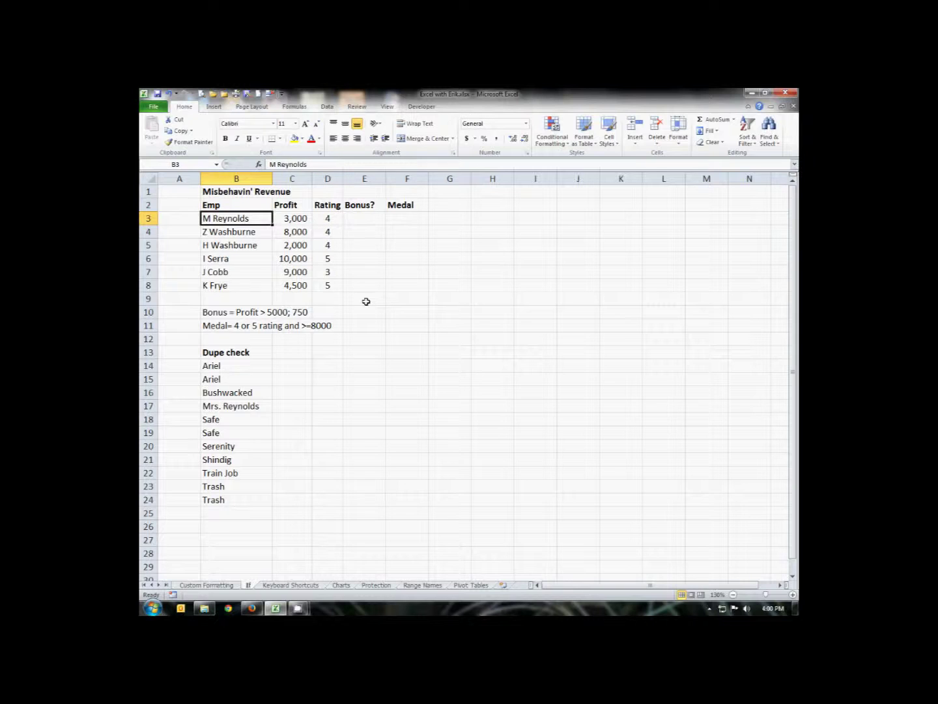
key("Right")
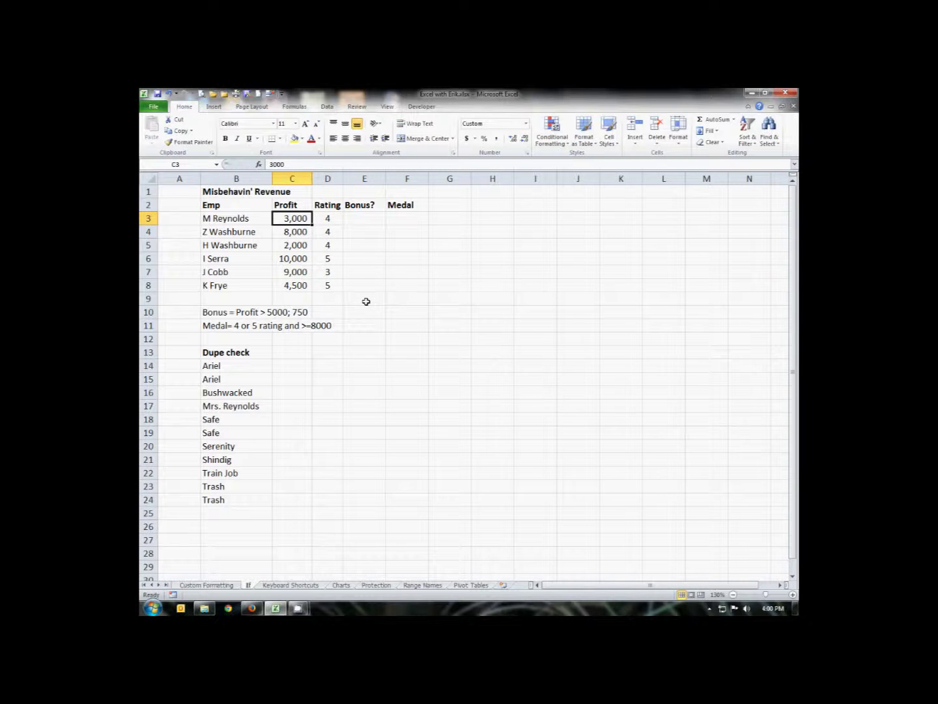
key("Right")
key("Right")
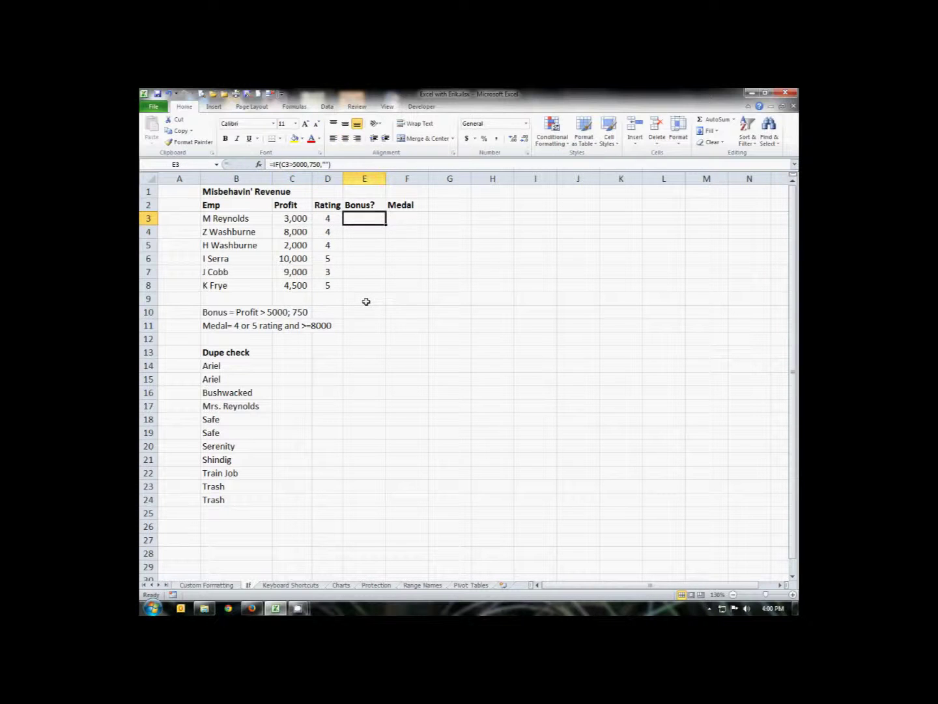
key("shift+Down")
key("shift+Down")
key("shift+Down")
key("shift+Down")
key("shift+Down")
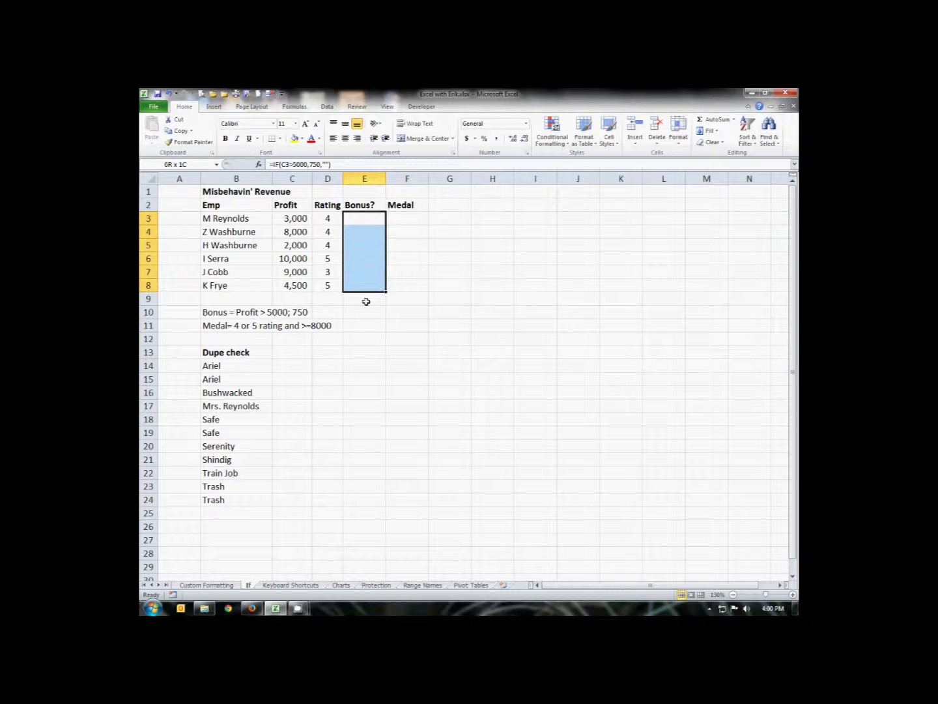
key("ctrl+d")
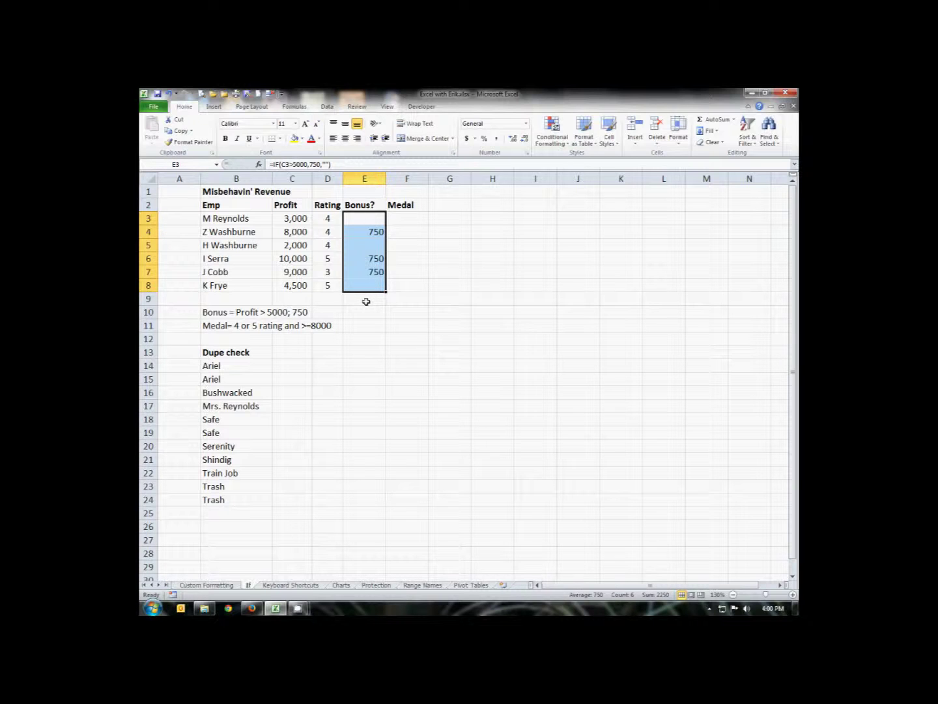
Step: Check the bonus results, with 750 in rows 4, 6 and 7 and blanks elsewhere
key("Down")
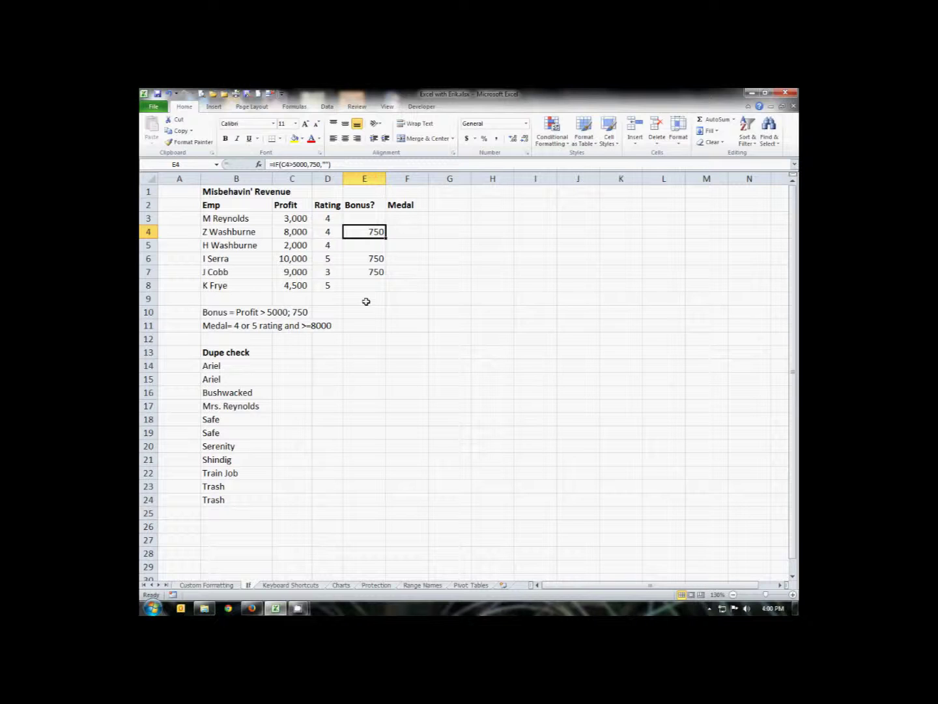
key("Down")
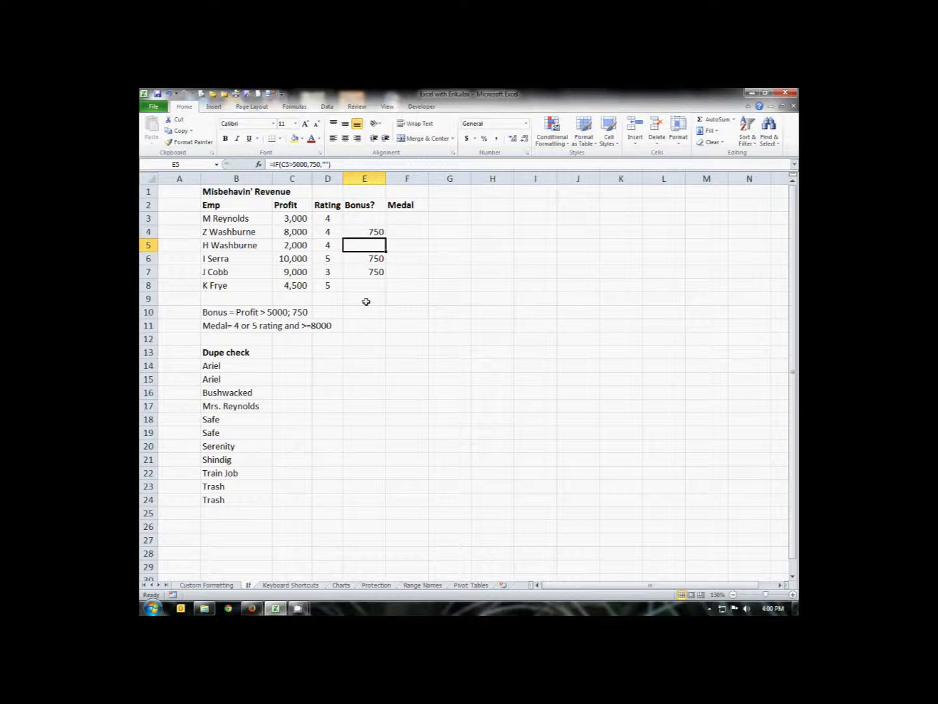
key("Down")
key("Down")
key("Down")
key("Up")
key("Up")
key("Up")
key("Up")
key("Up")
key("Up")
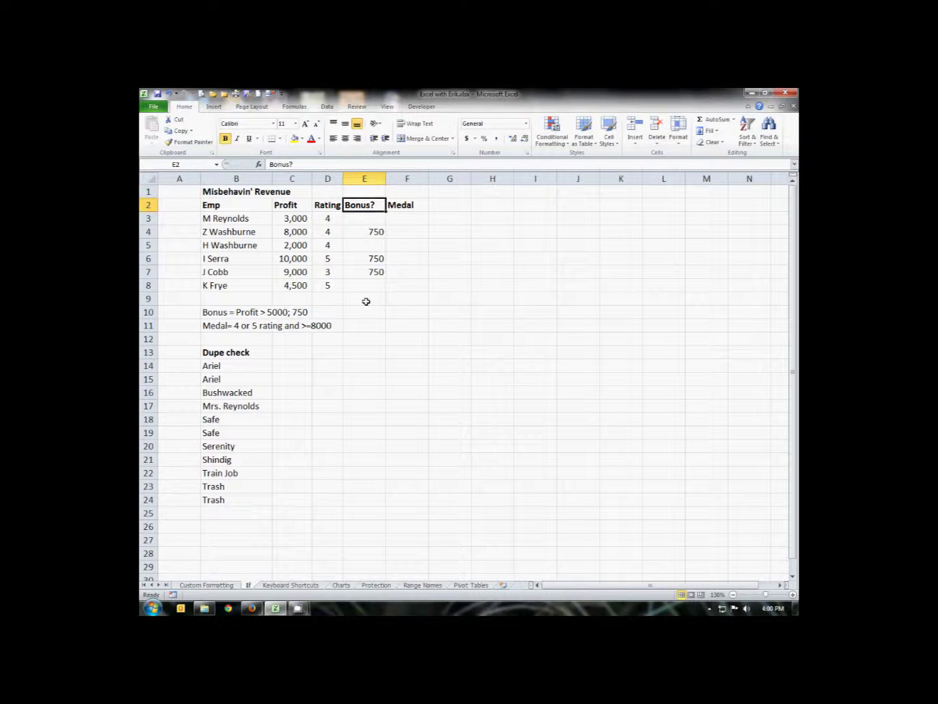
key("Down")
key("Down")
key("Down")
key("Down")
key("Down")
key("Down")
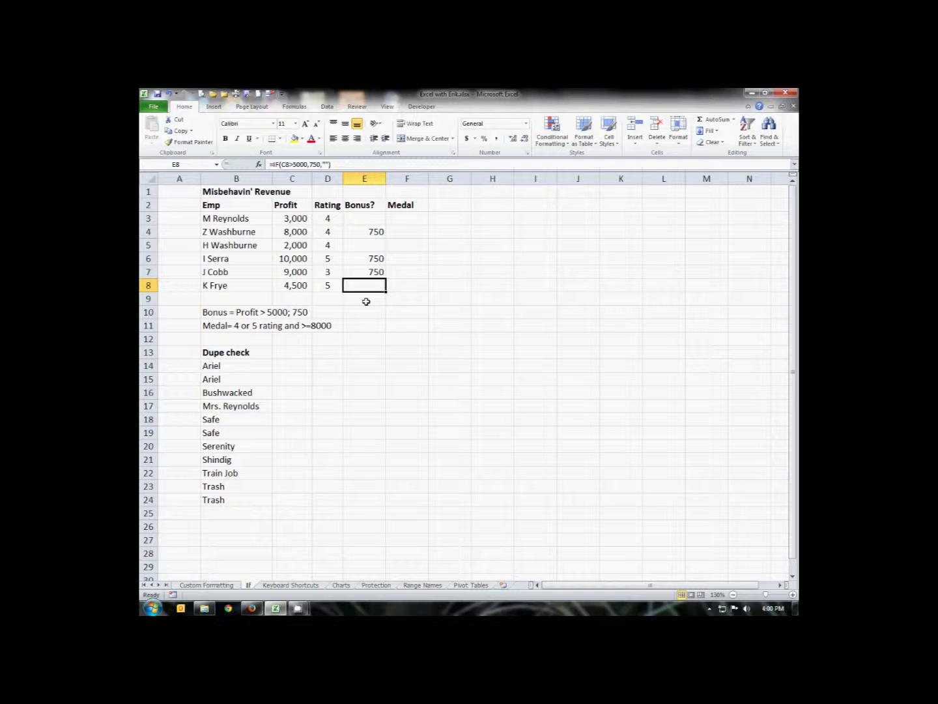
key("Right")
key("Up")
key("Up")
key("Up")
key("Up")
key("Up")
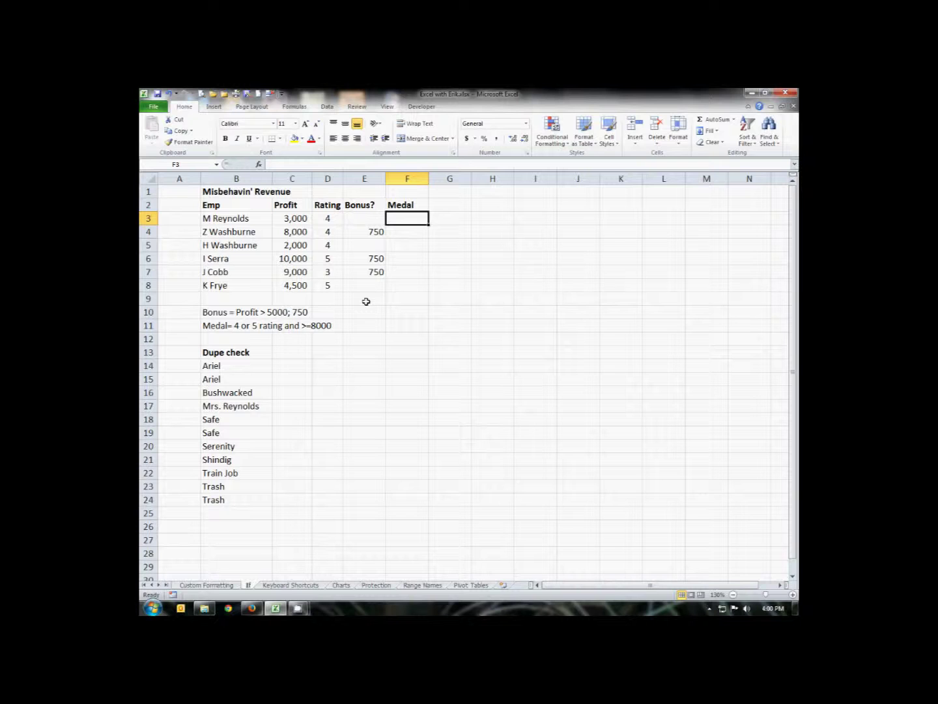
key("Left")
key("Left")
key("Down")
key("Down")
key("Down")
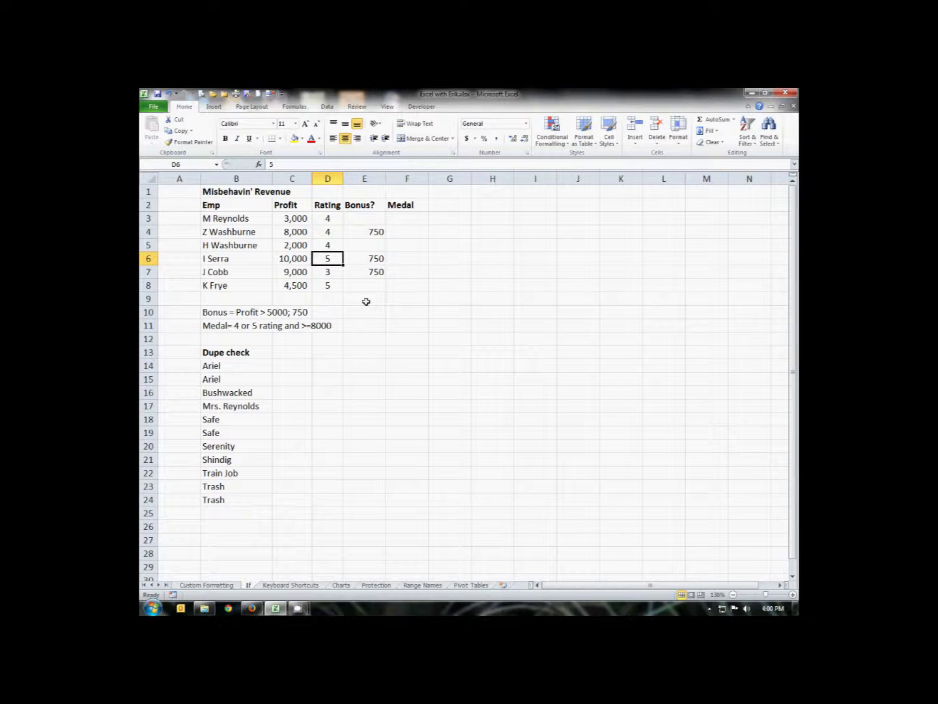
key("Left")
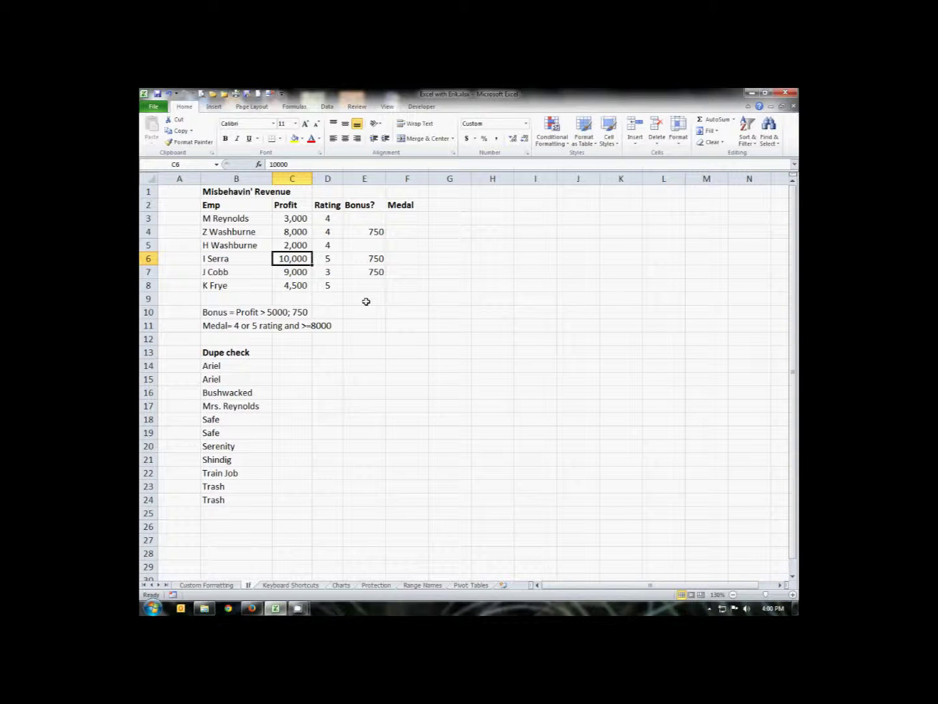
key("Right")
key("Right")
key("Right")
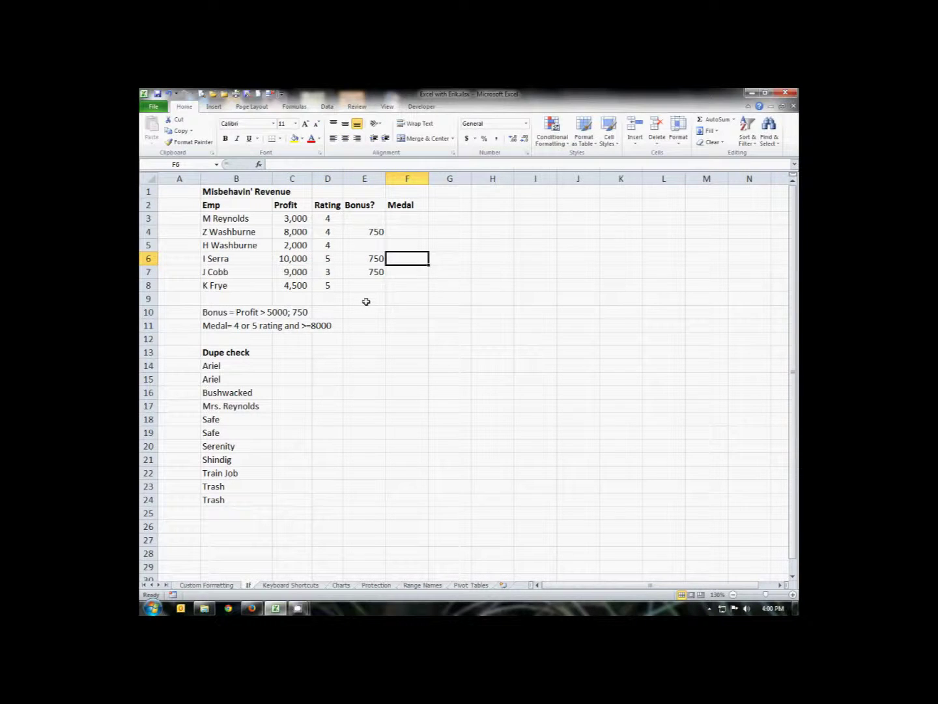
key("Up")
key("Up")
key("Up")
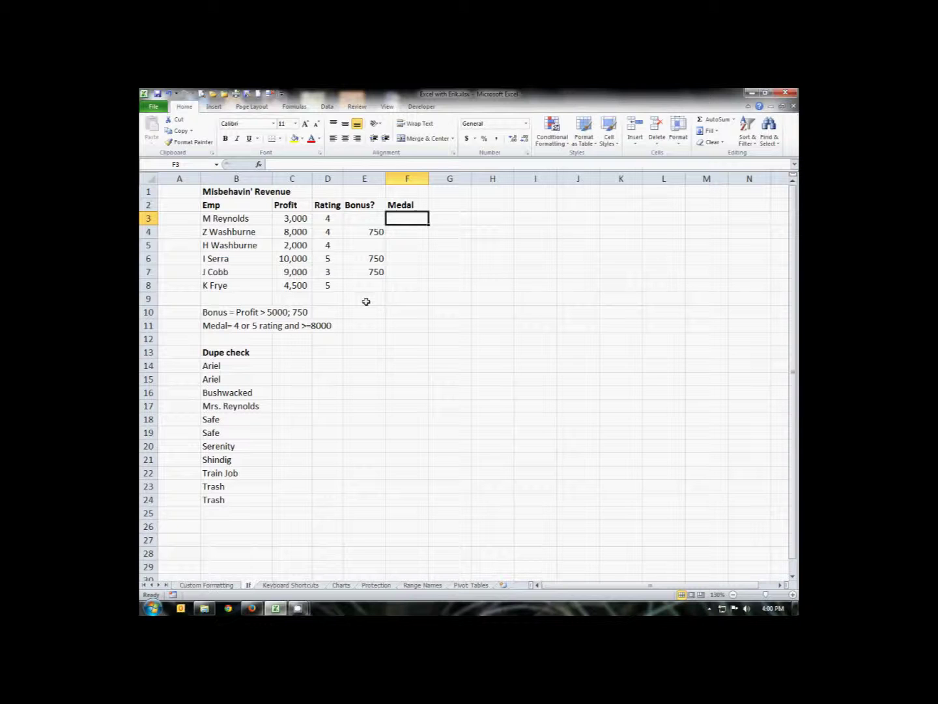
Step: Enter =IF(D3>=4,IF(C3>=8000,"Yes","No"),"No") in F3, pointing at D3 and C3 with arrow keys
type("=if(")
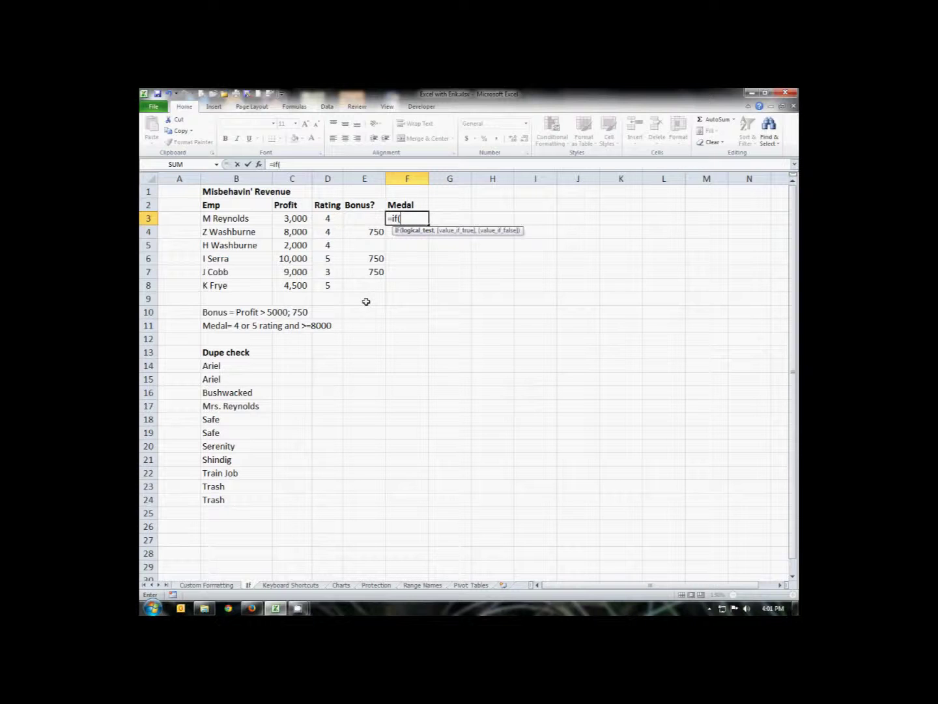
key("Left")
key("Left")
type(">=4,")
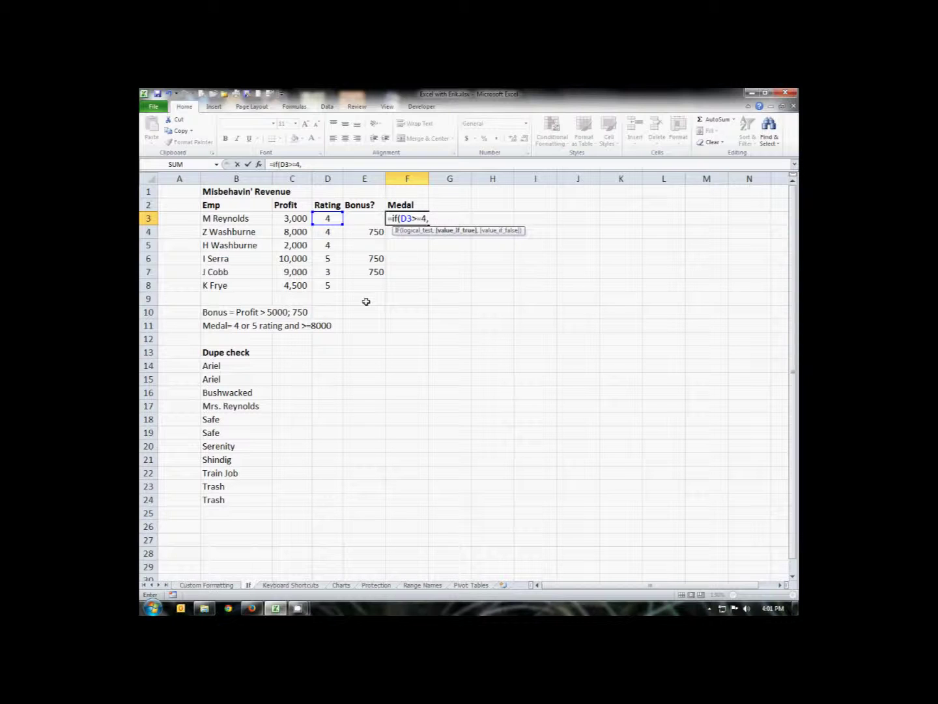
type("if")
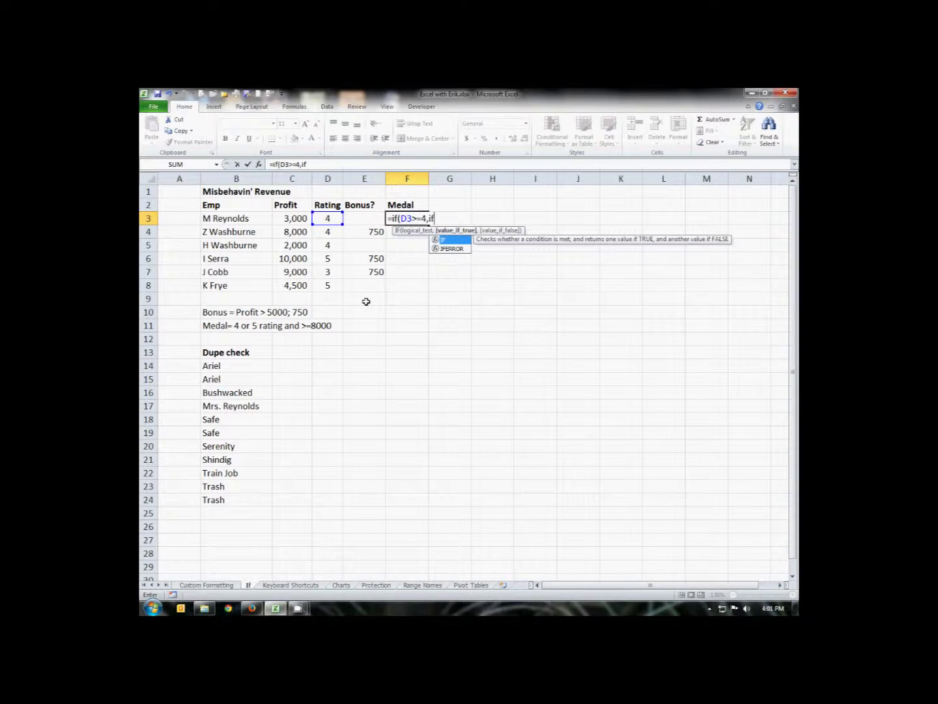
type("(")
key("Left")
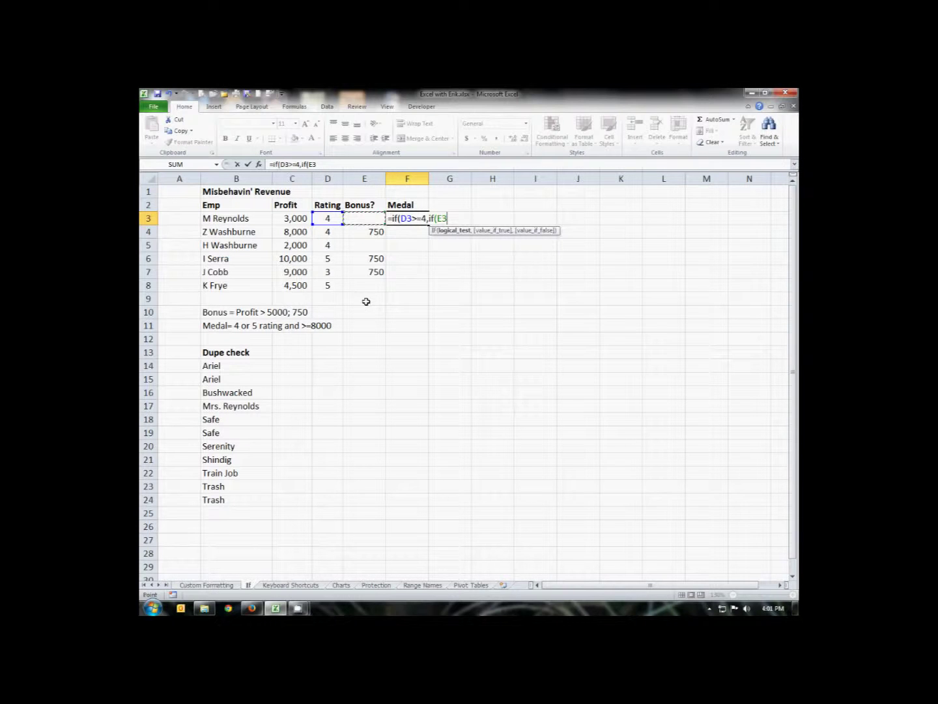
key("Left")
key("Left")
type(">=")
type("800")
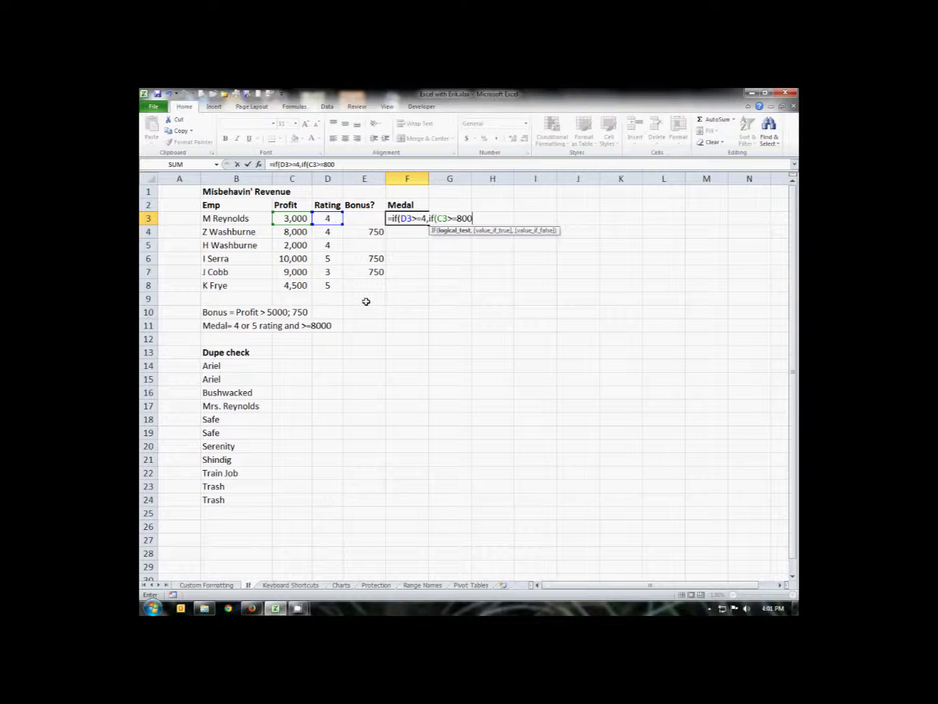
type("0,")
type("\"Y")
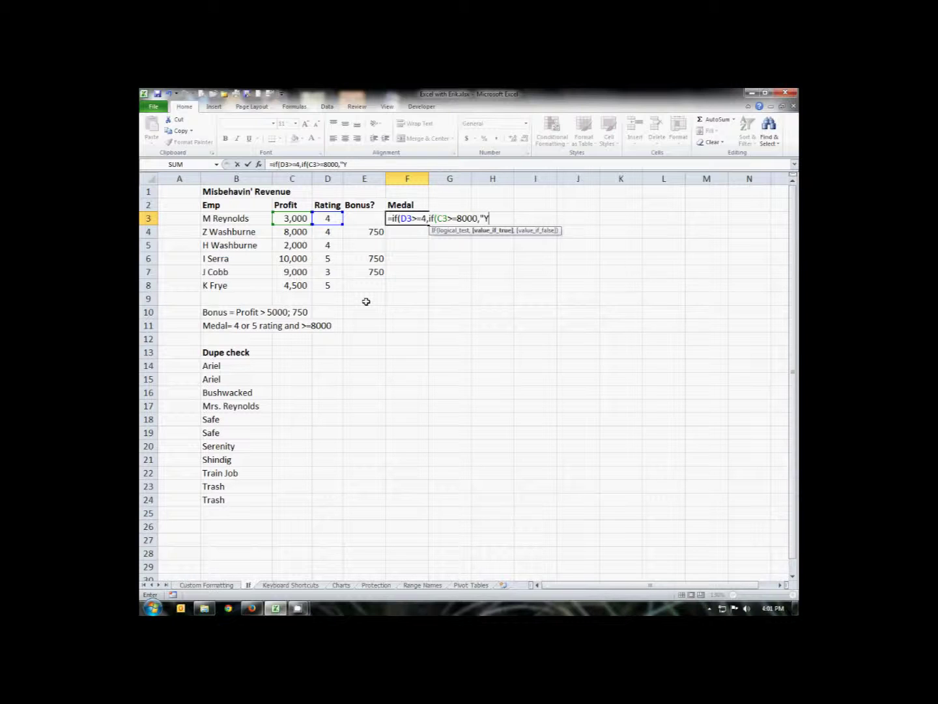
type("es\",")
type("\"No\"")
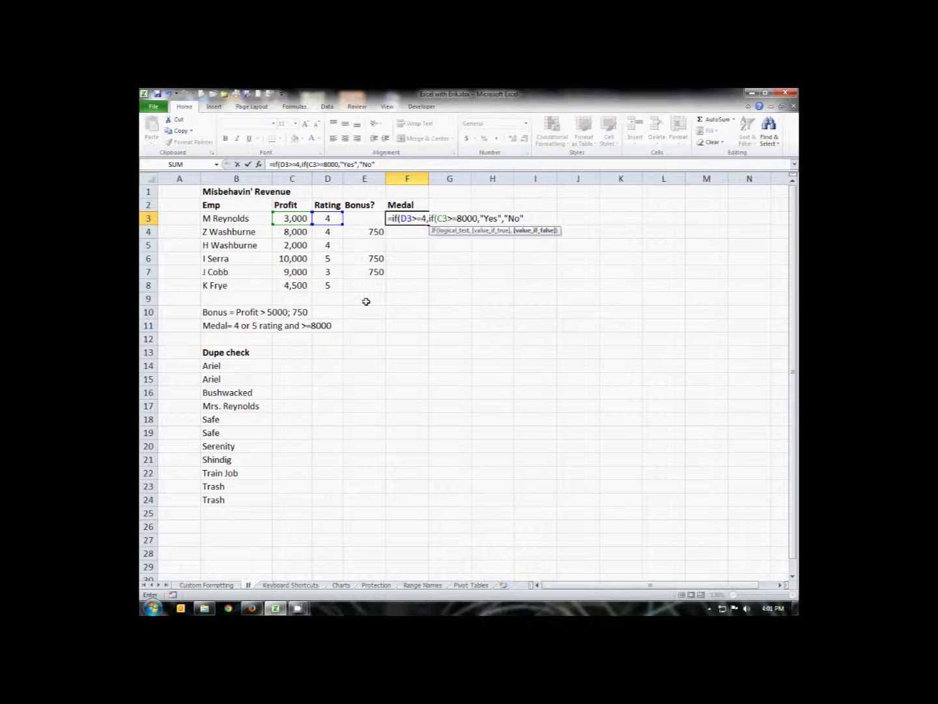
type(")")
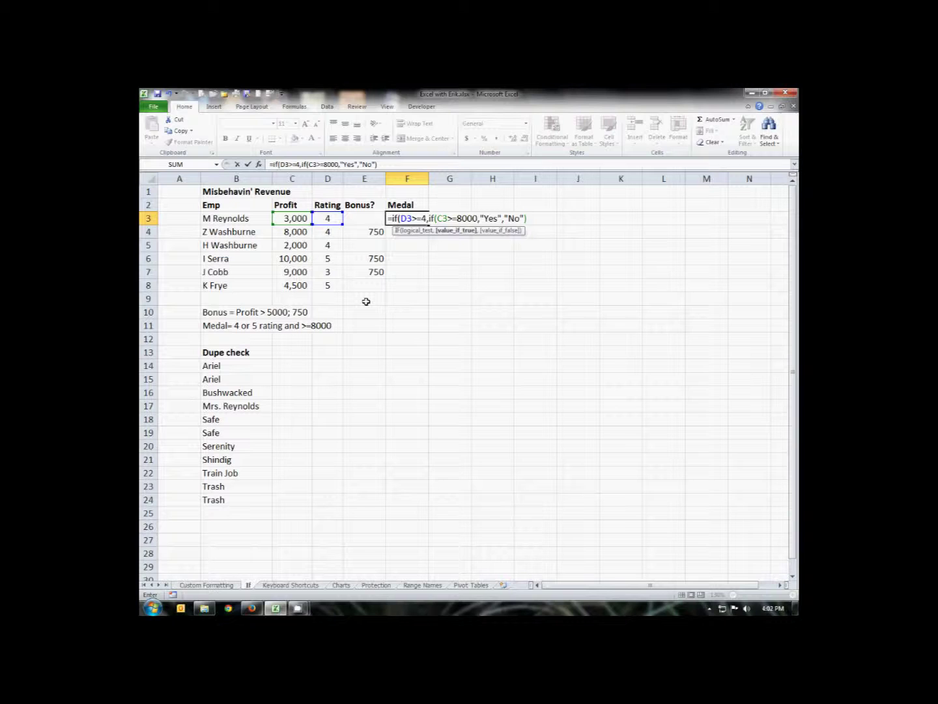
type(",\"No)")
key("Return")
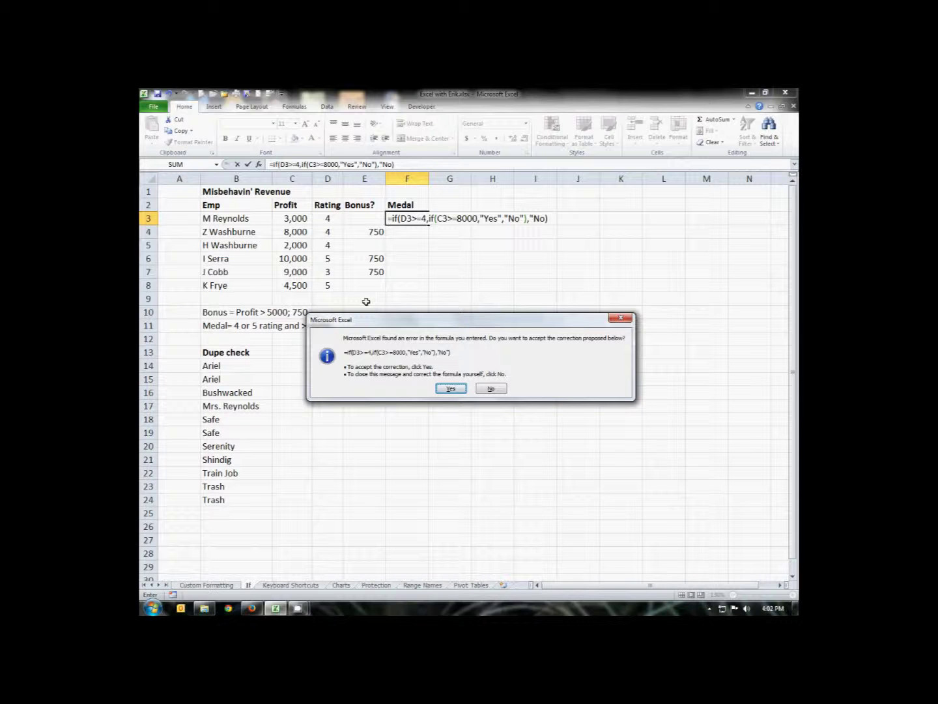
Step: Accept Excel's quote correction and fill the Medal formula from F3 down to F8
key("Return")
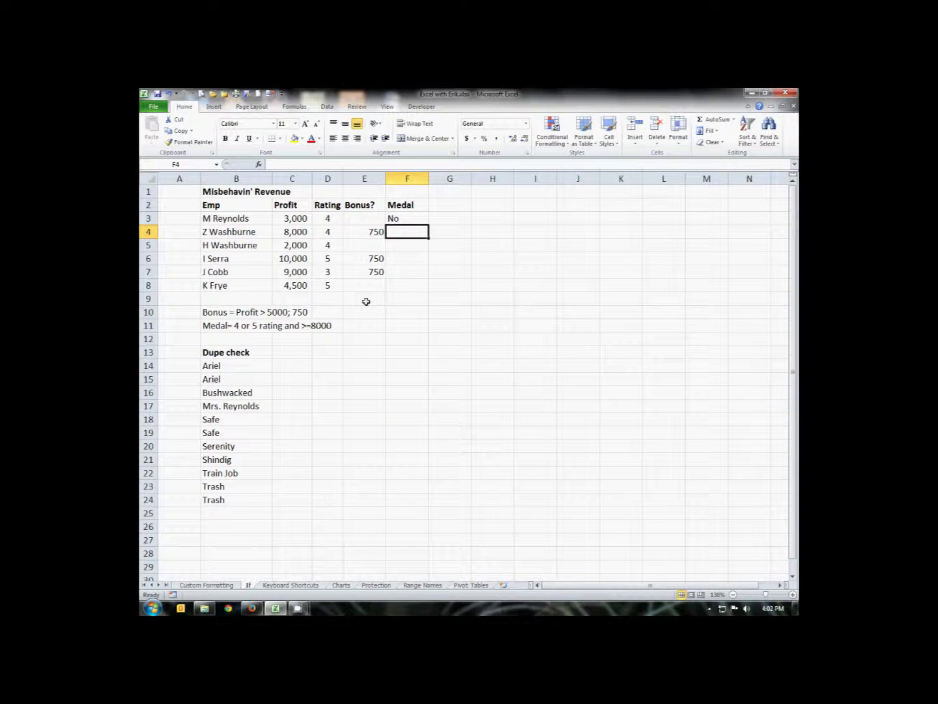
key("Up")
key("shift+Down")
key("shift+Down")
key("shift+Down")
key("shift+Down")
key("shift+Down")
key("ctrl+d")
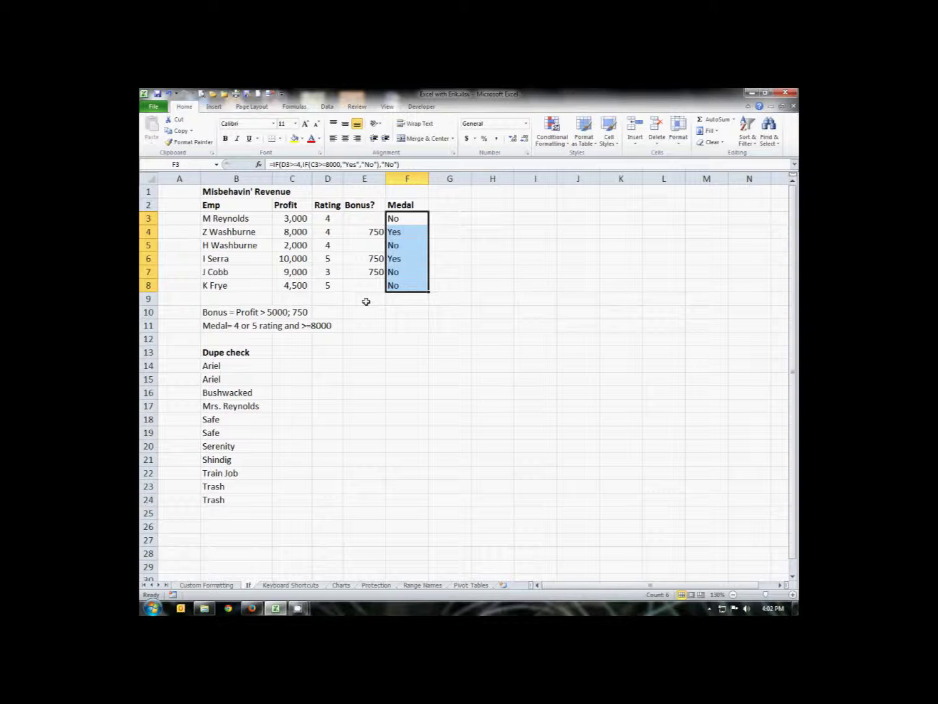
Step: Check the Medal results, with Yes in rows 4 and 6 and No elsewhere
key("Down")
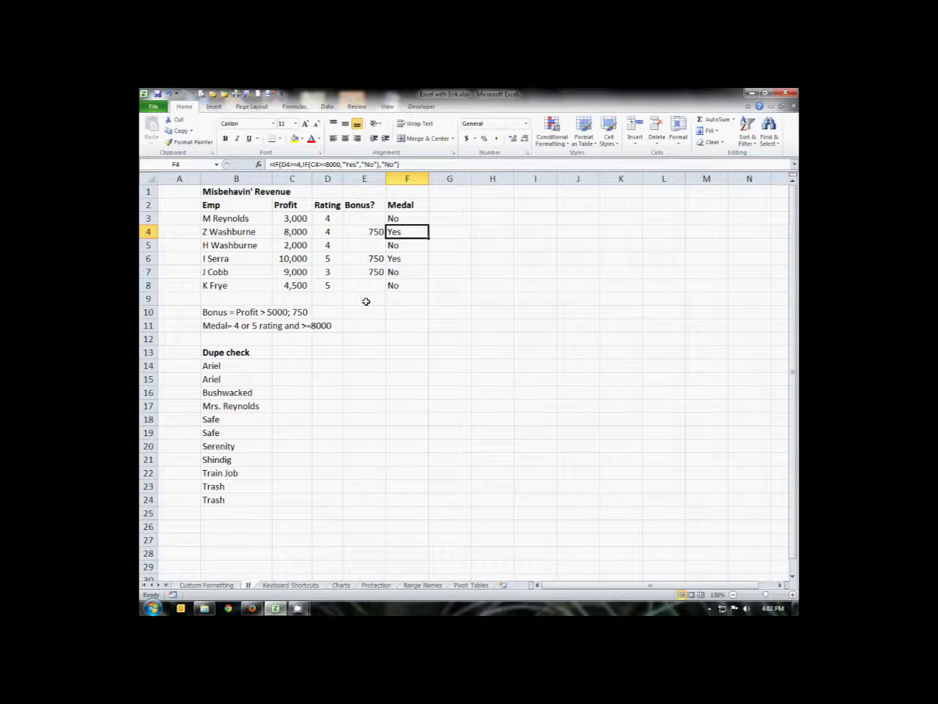
key("Down")
key("Down")
key("Down")
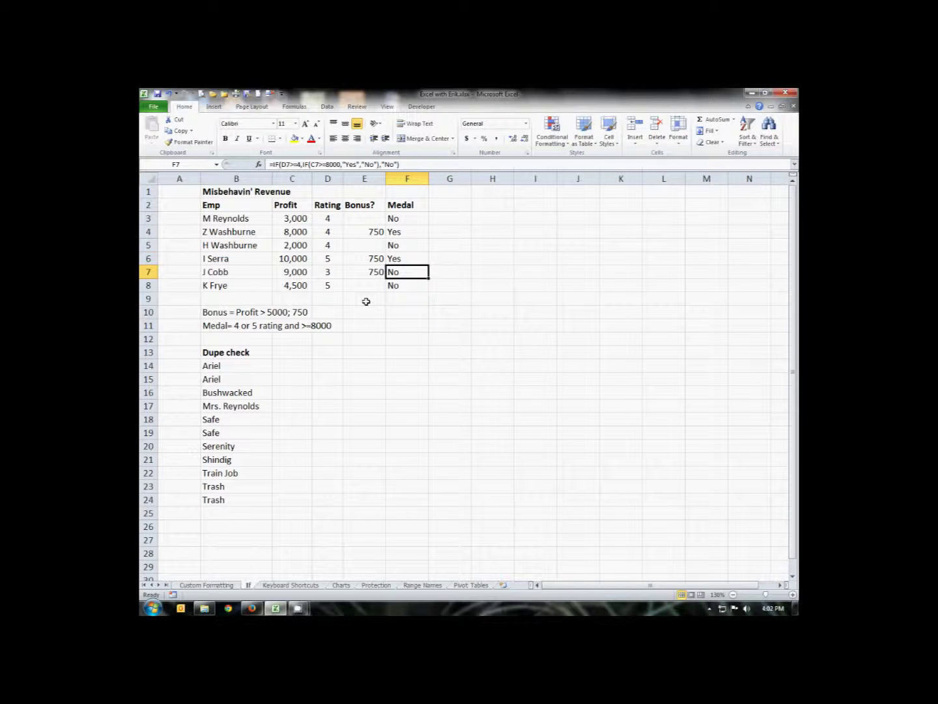
key("Left")
key("Left")
key("Left")
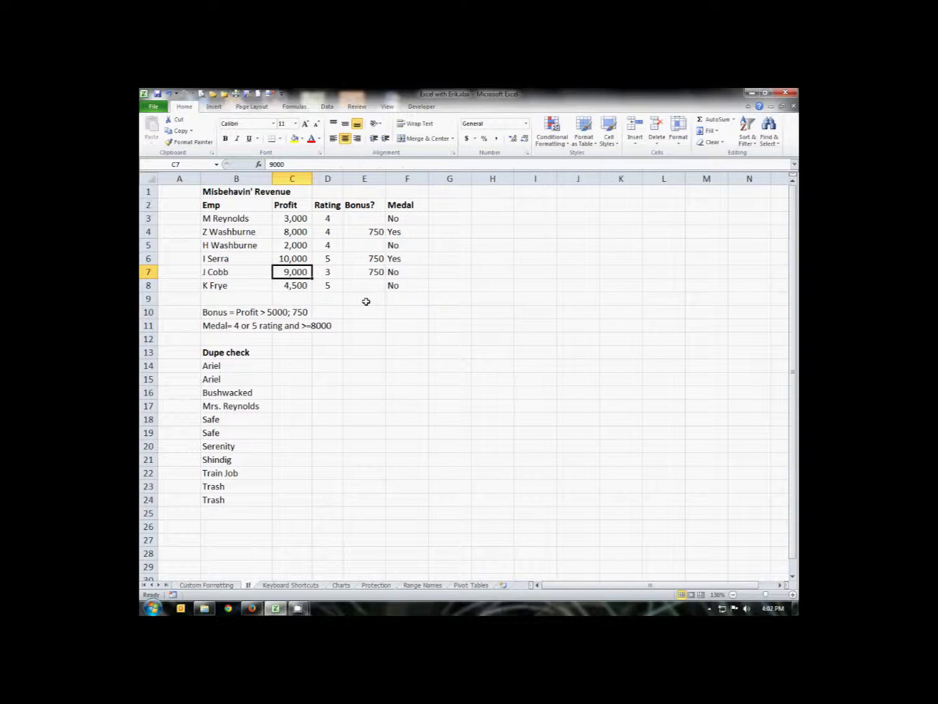
key("Right")
key("Right")
key("Right")
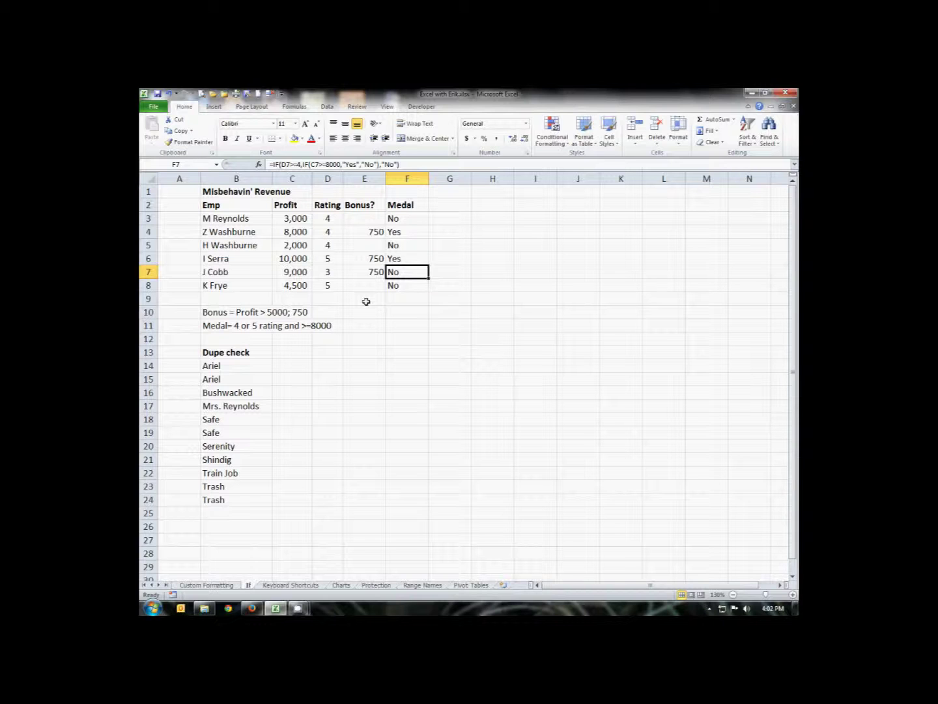
Step: Look through the Dupe check names and move to C15 beside the second Ariel
key("Down")
key("Down")
key("Down")
key("Down")
key("Down")
key("Down")
key("Down")
key("Down")
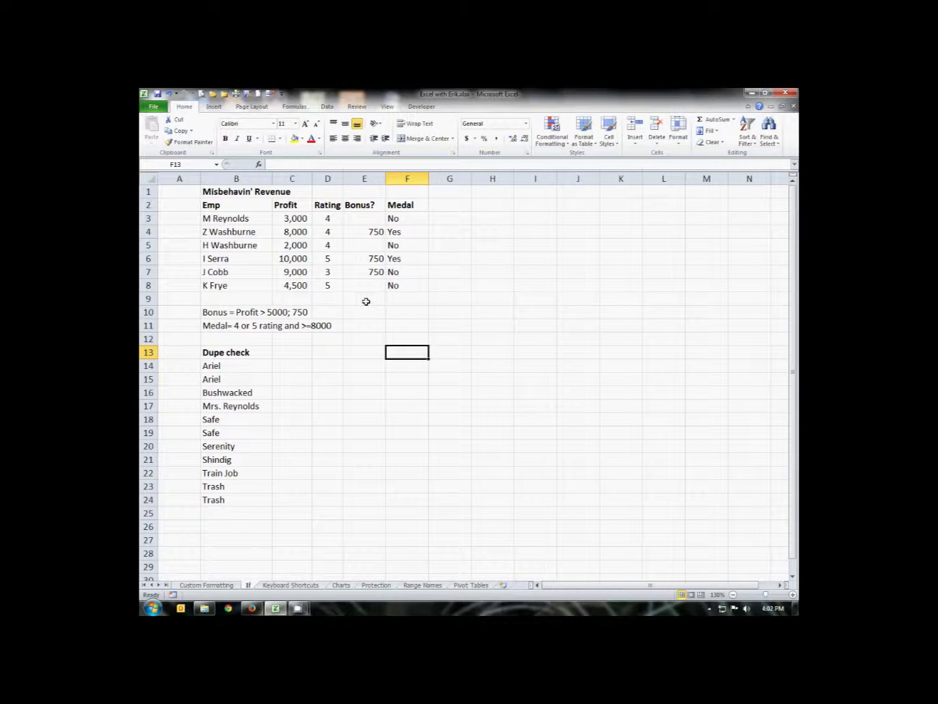
key("Left")
key("Left")
key("Left")
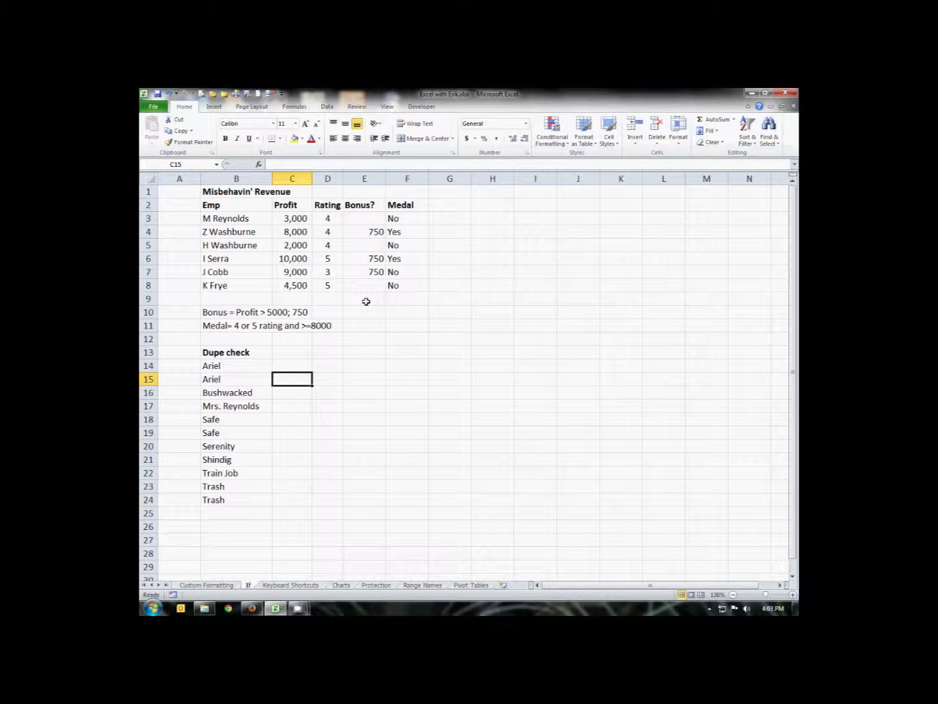
key("Left")
key("Up")
key("Down")
key("Down")
key("Down")
key("Down")
key("Down")
key("Down")
key("Down")
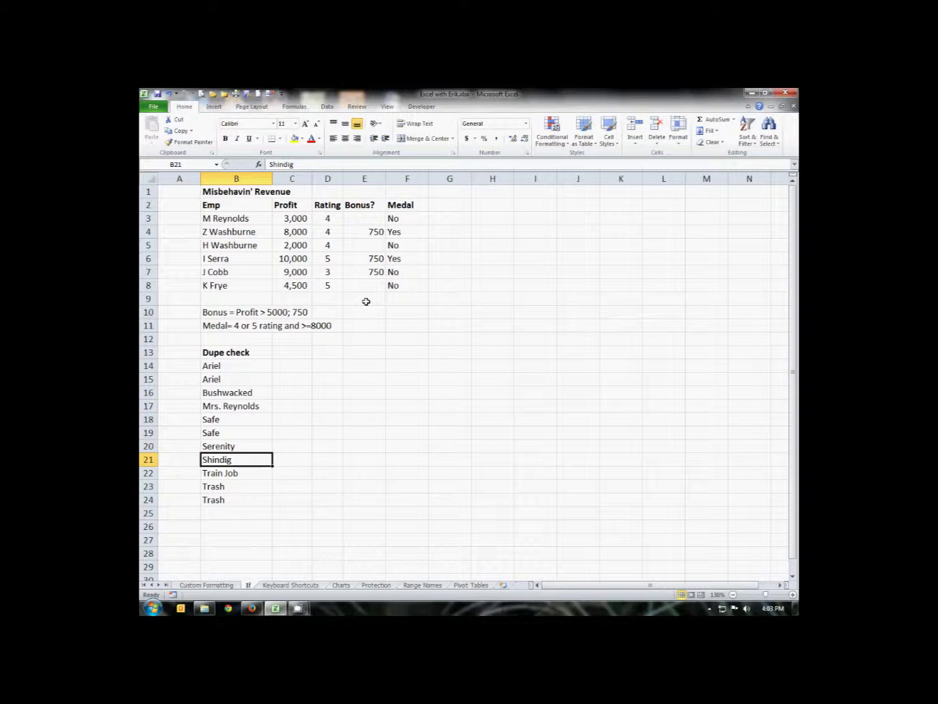
key("Down")
key("Down")
key("Down")
key("Up")
key("Up")
key("Up")
key("Up")
key("Up")
key("Up")
key("Up")
key("Up")
key("Up")
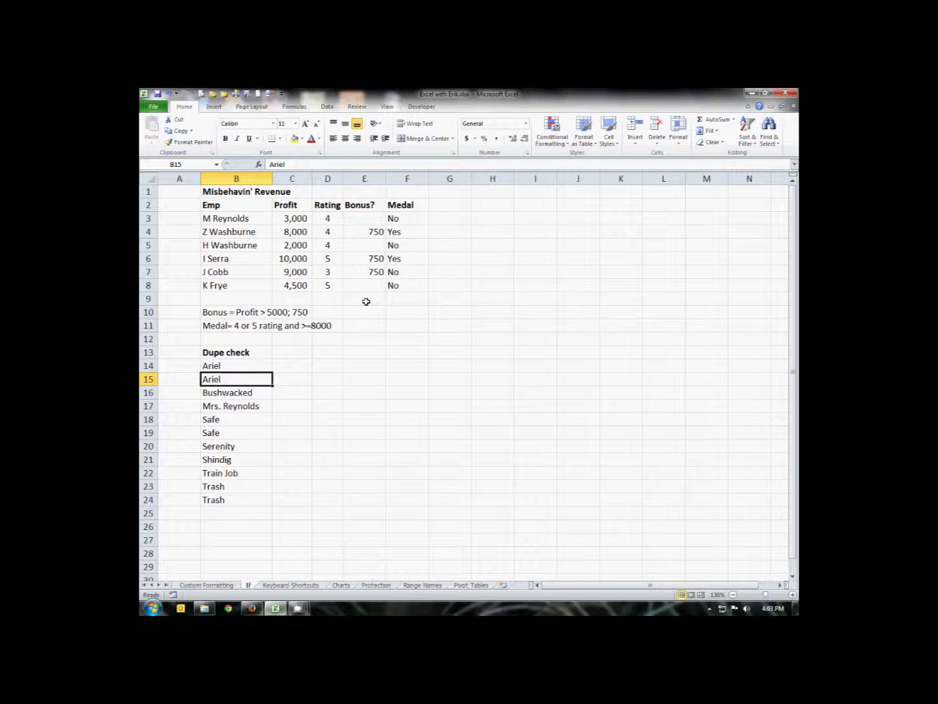
key("Up")
key("Right")
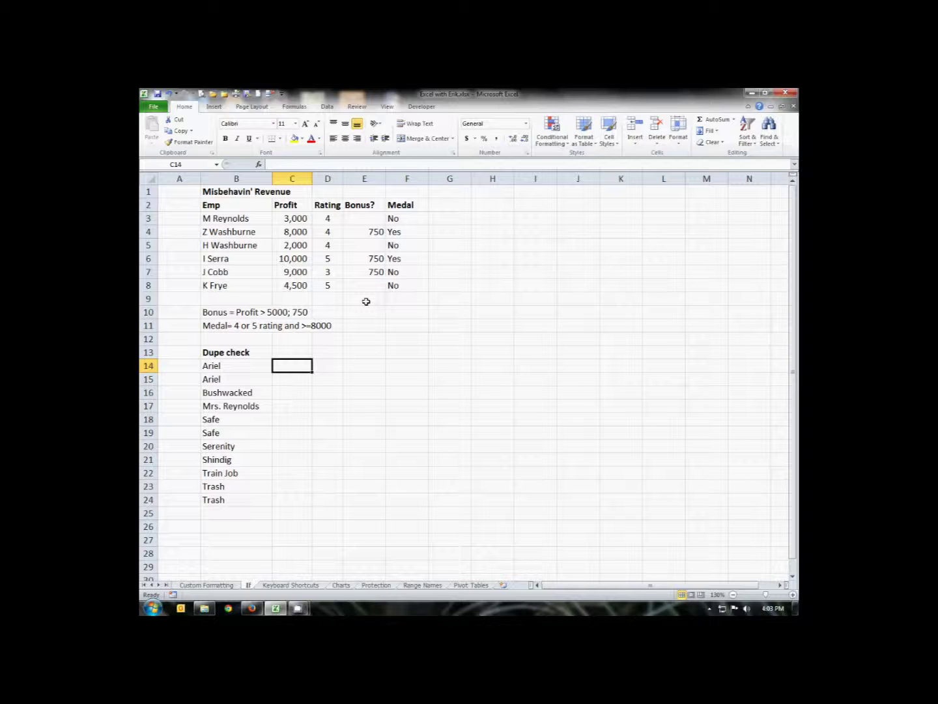
key("Down")
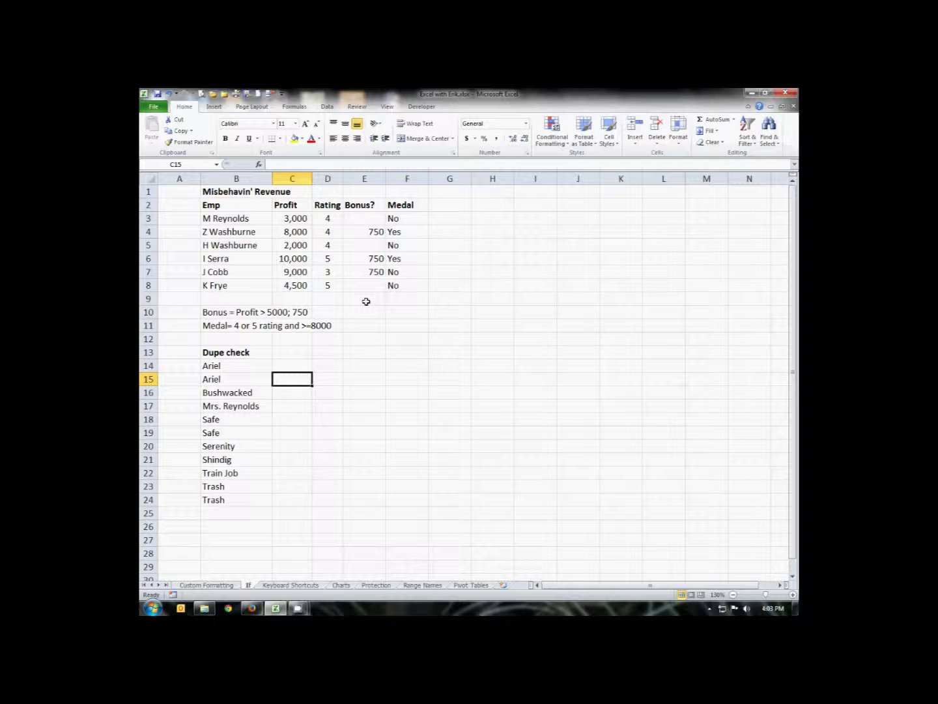
Step: Enter =IF(B15=B14,"X","") in C15, keeping C15 selected
type("=if(")
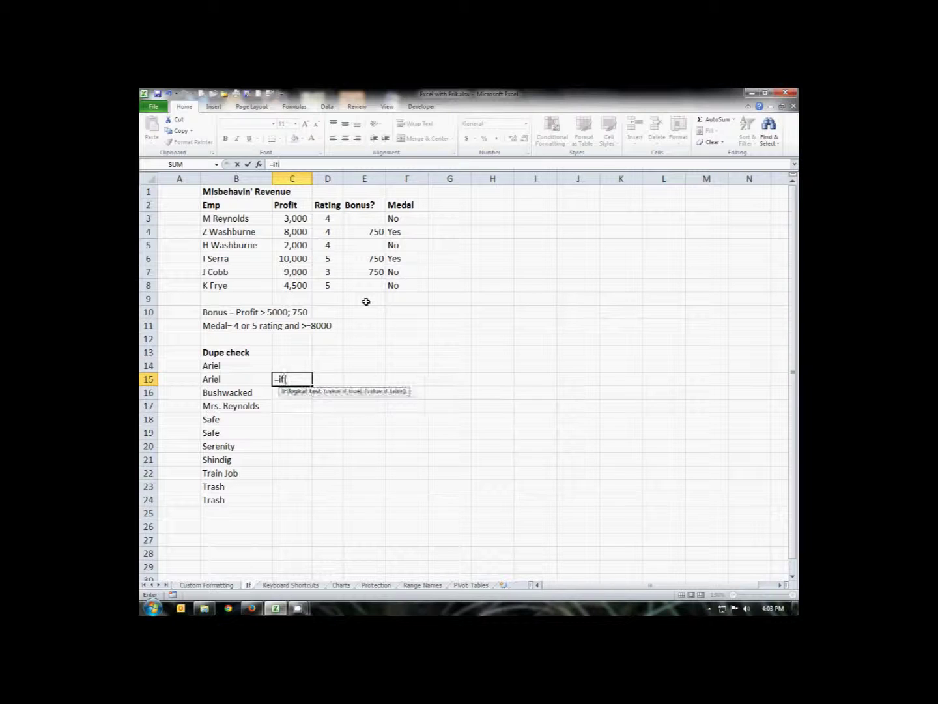
key("Left")
type("=")
key("Left")
key("Up")
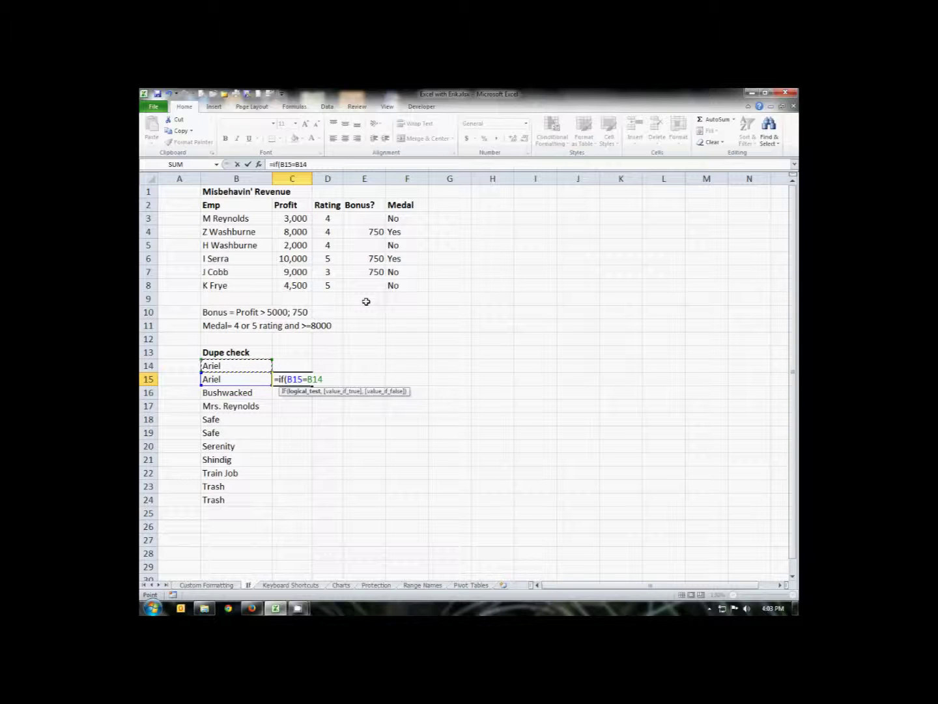
type(",\"X\"")
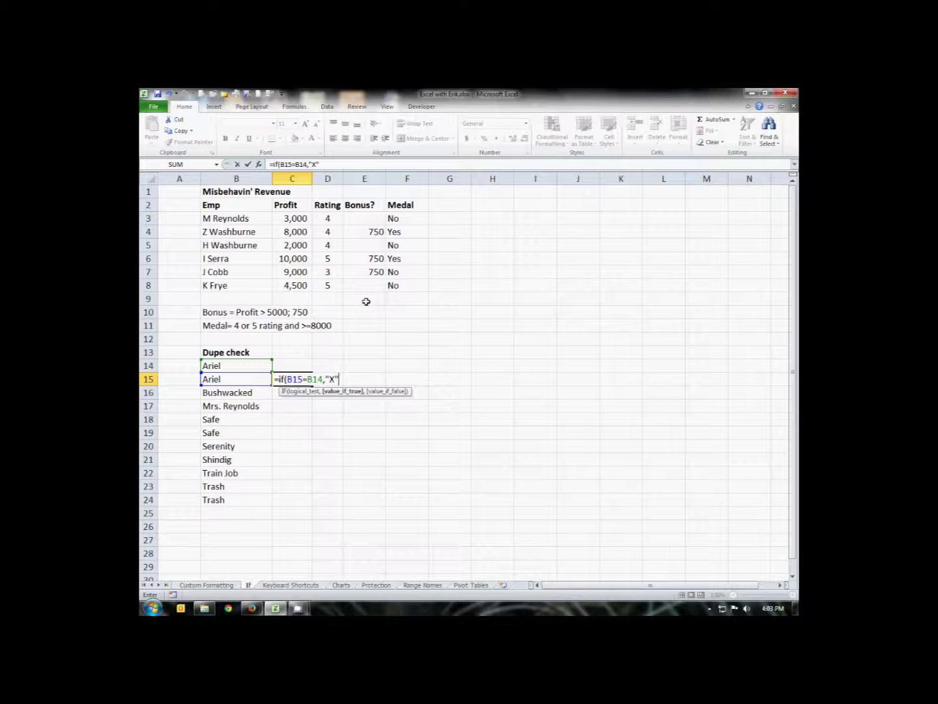
type(",\"\")")
key("ctrl+Return")
Step: Fill the dupe-check formula from C15 down to C24
key("shift+Down")
key("shift+Down")
key("shift+Down")
key("shift+Down")
key("shift+Down")
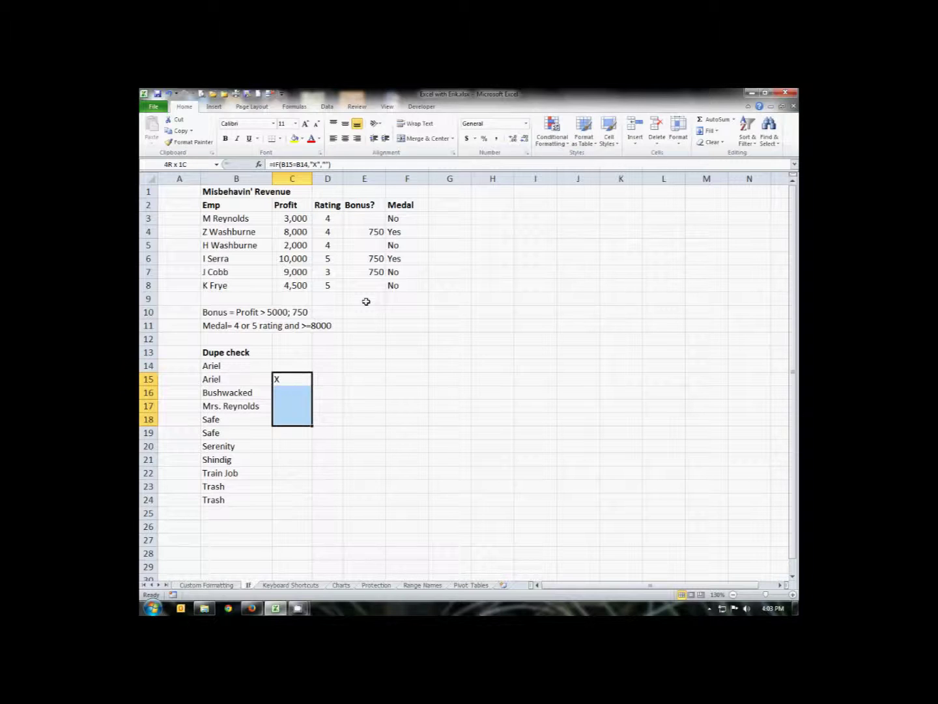
key("shift+Down")
key("shift+Down")
key("shift+Down")
key("shift+Down")
key("ctrl+d")
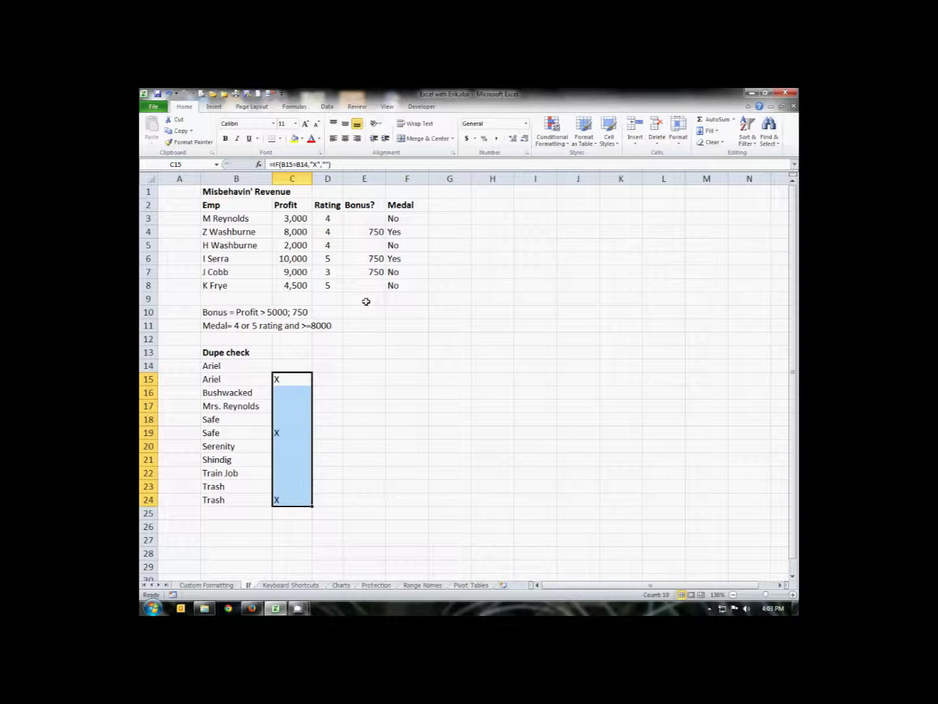